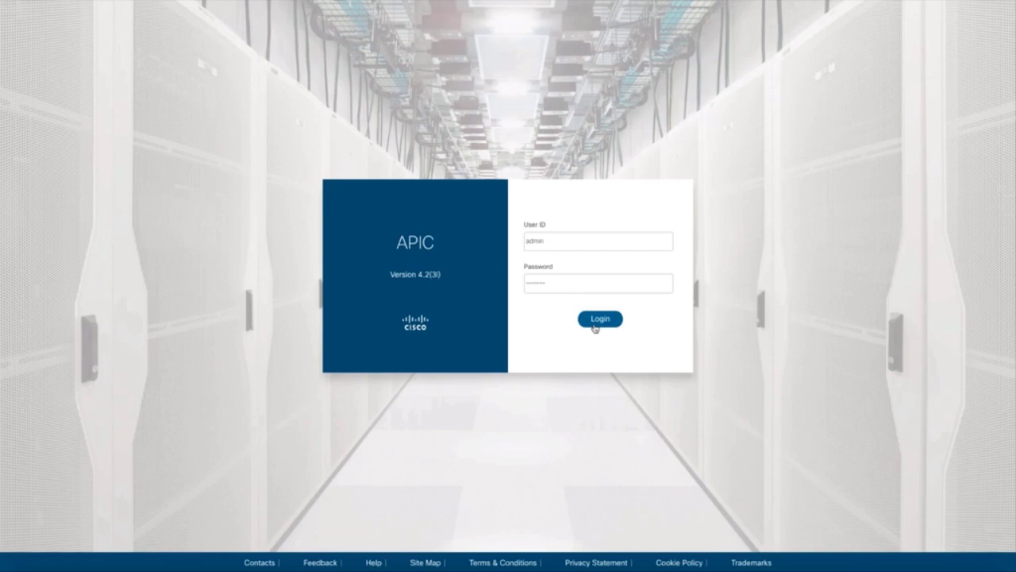
# - Log in to the APIC, begin the first-time setup and start the Fabric Membership configuration
pyautogui.click(595, 328)
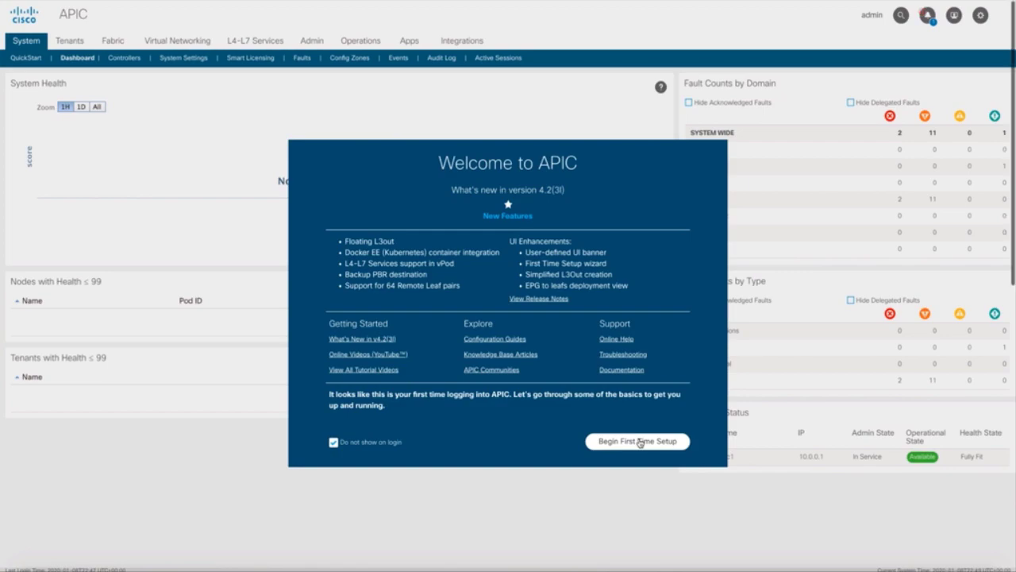
pyautogui.click(640, 443)
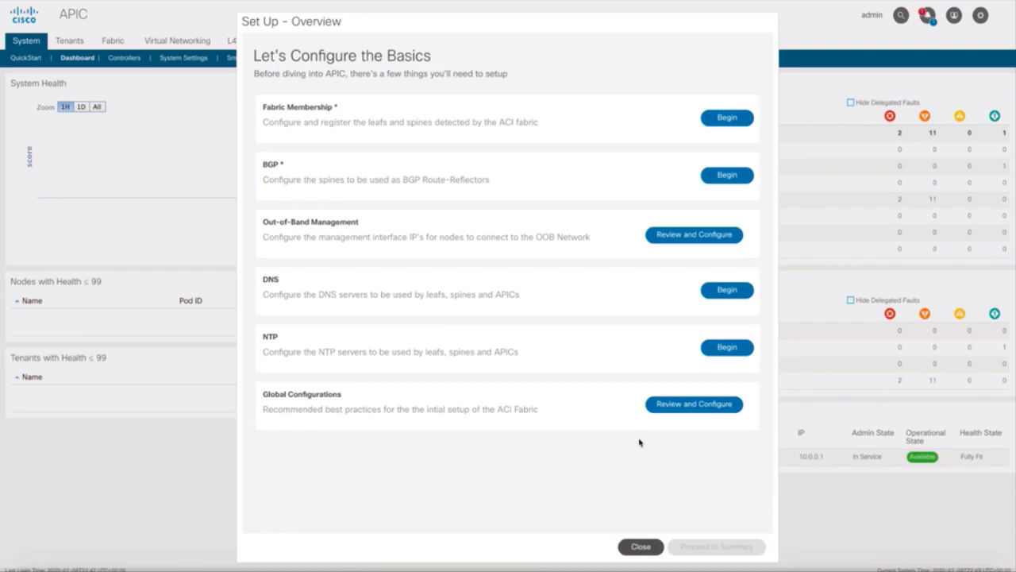
pyautogui.click(735, 118)
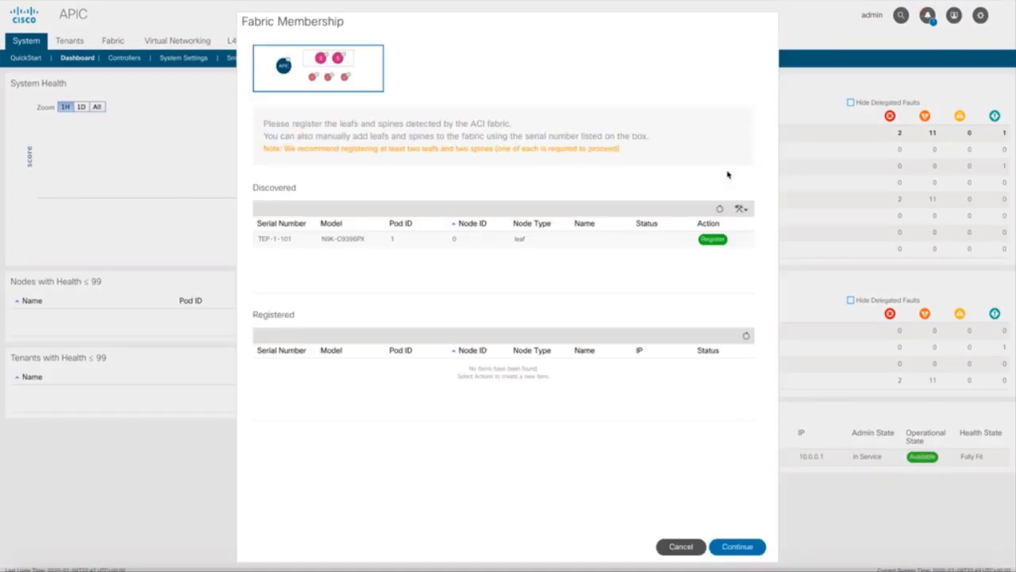
# - Register the discovered leaf switch with node ID 101, switch name Leaf1 and node type leaf
pyautogui.click(718, 242)
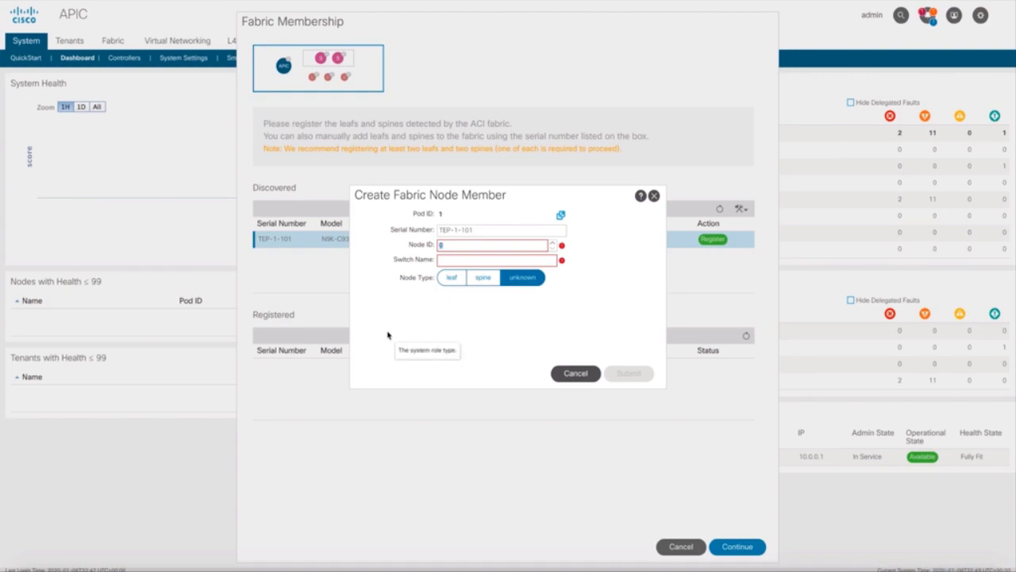
pyautogui.write('101')
pyautogui.write('Lea')
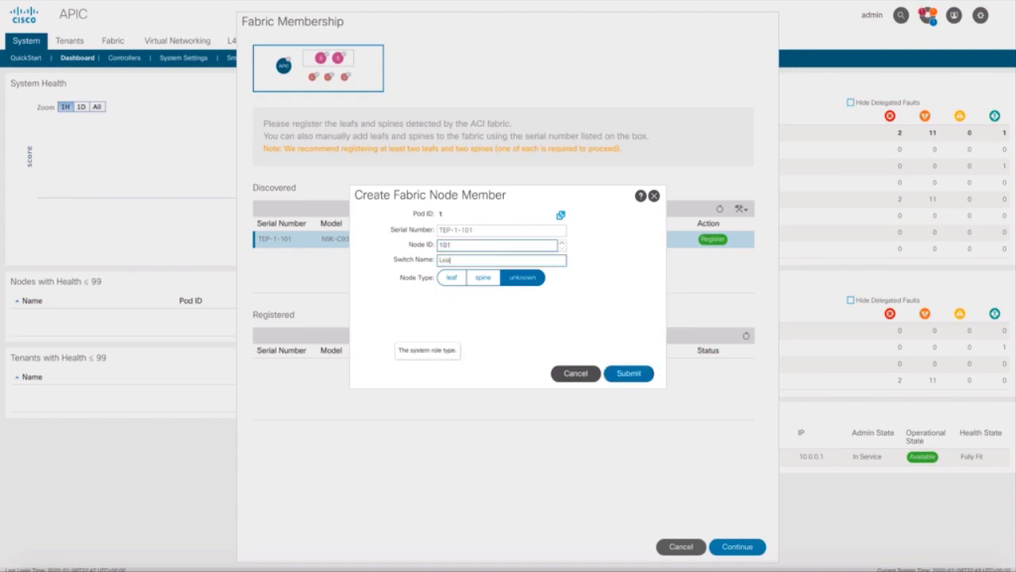
pyautogui.write('f1')
pyautogui.click(452, 280)
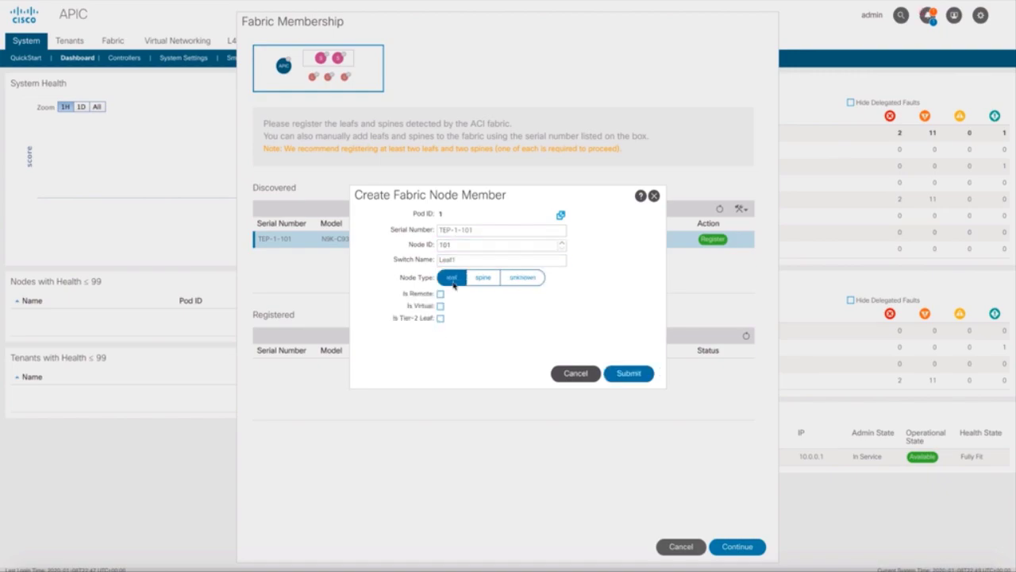
pyautogui.click(640, 375)
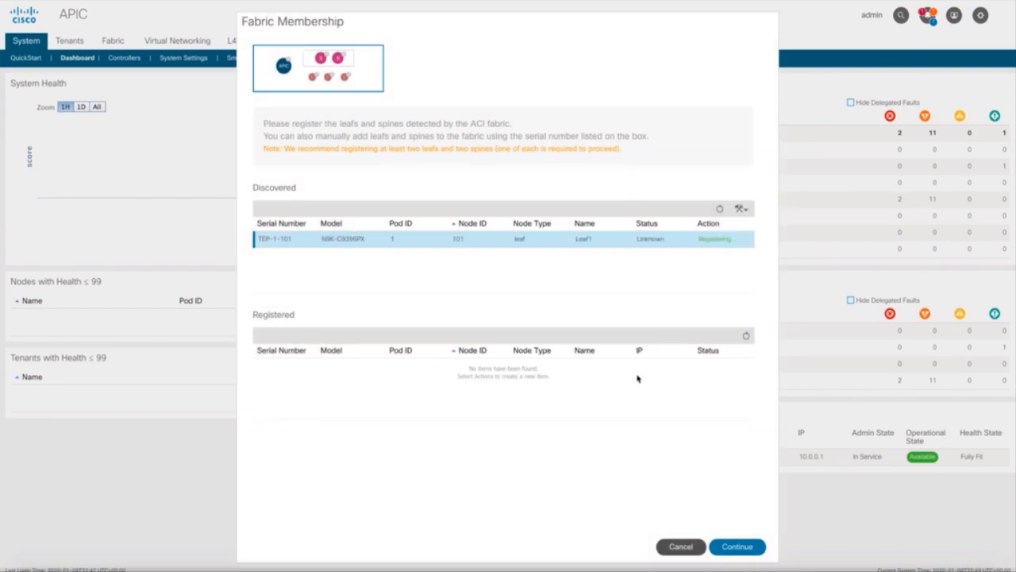
# - Register the remaining switches as Leaf2 (102), Spine1 (103) and Spine2 (104), and complete the fabric membership
pyautogui.click(713, 238)
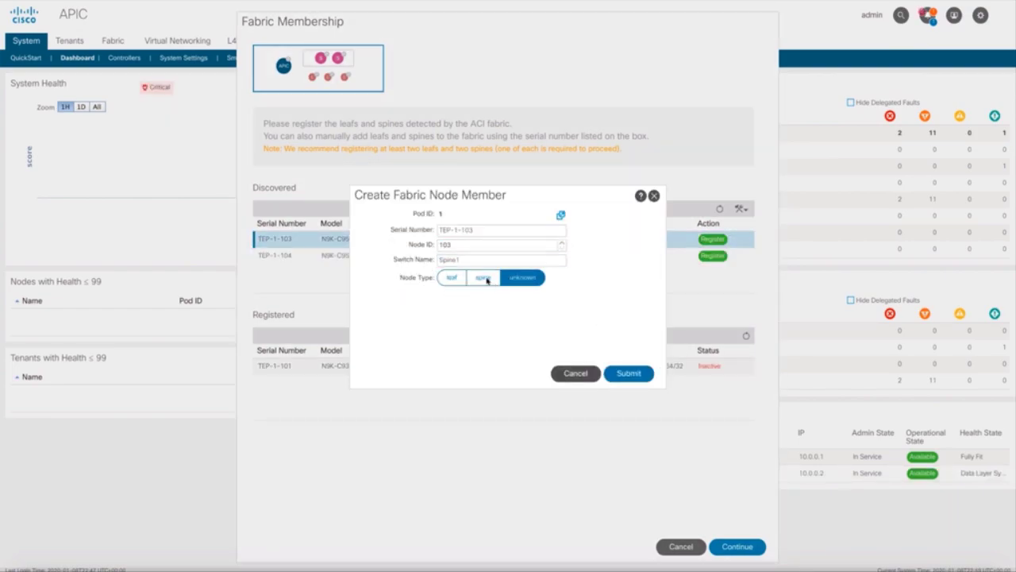
pyautogui.click(629, 374)
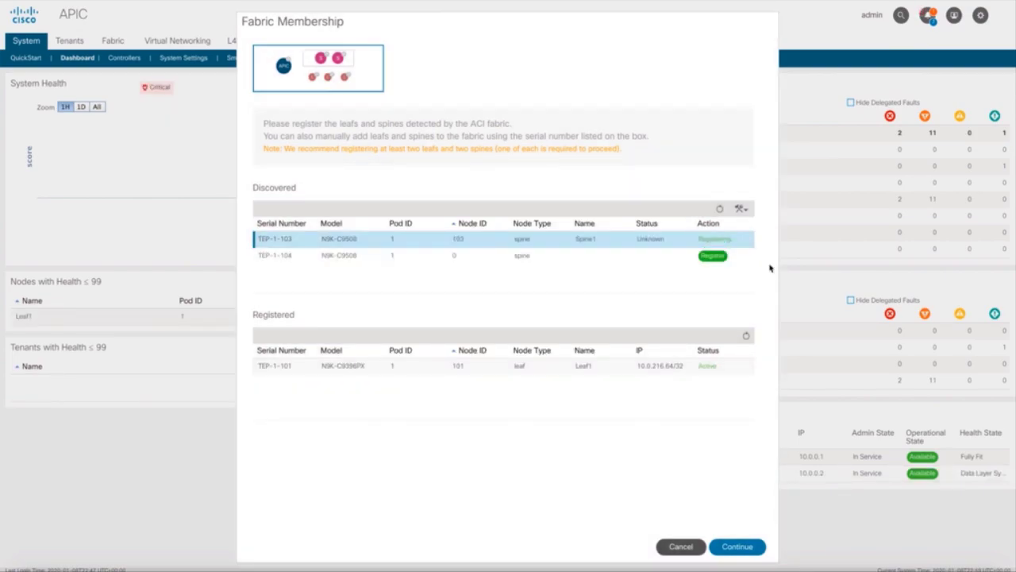
pyautogui.click(712, 255)
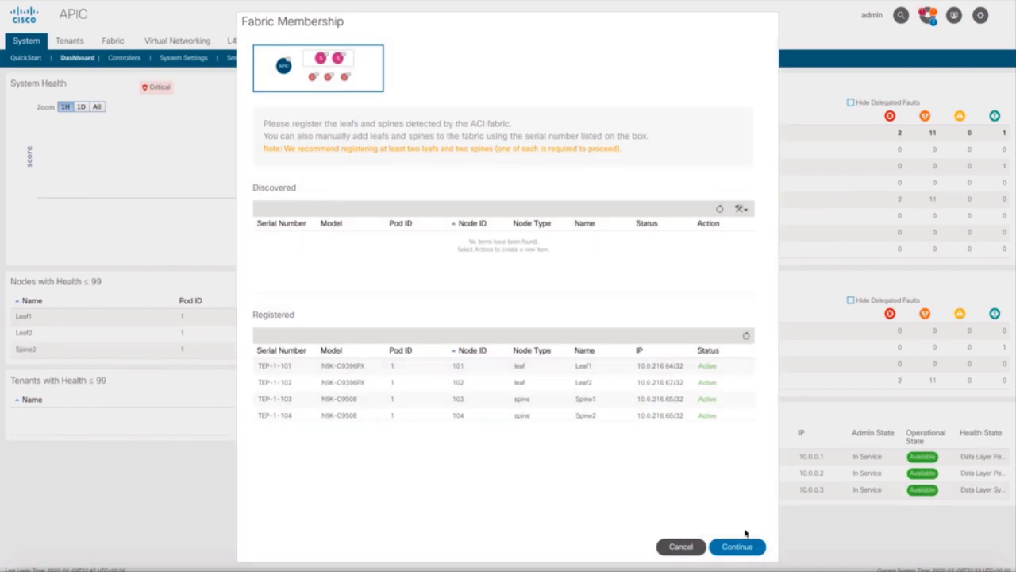
pyautogui.click(745, 547)
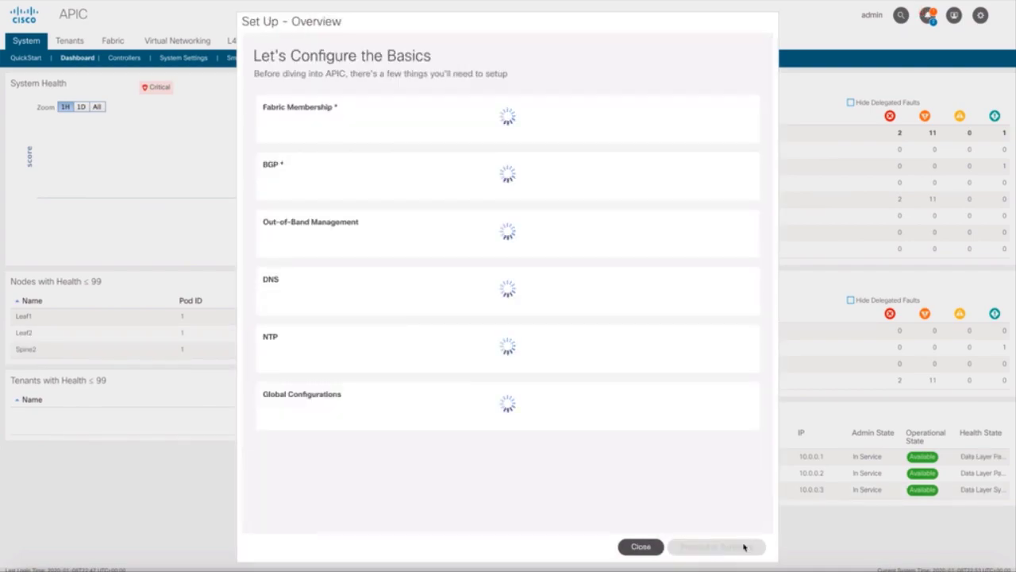
# - Configure BGP with autonomous system number 65000 and Spine1 and Spine2 as route reflectors, and save it
pyautogui.click(732, 178)
pyautogui.write('65000')
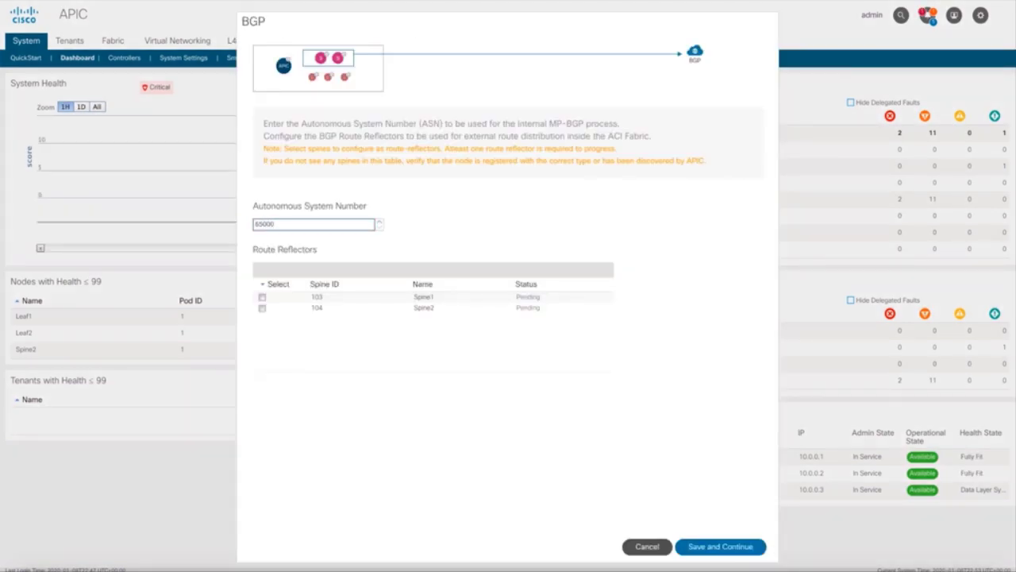
pyautogui.click(262, 297)
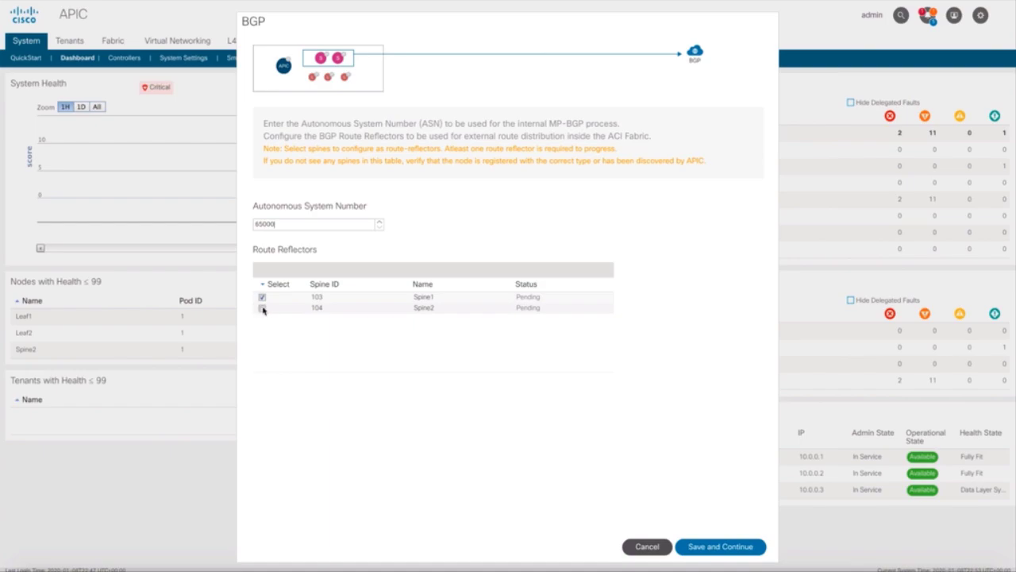
pyautogui.click(262, 308)
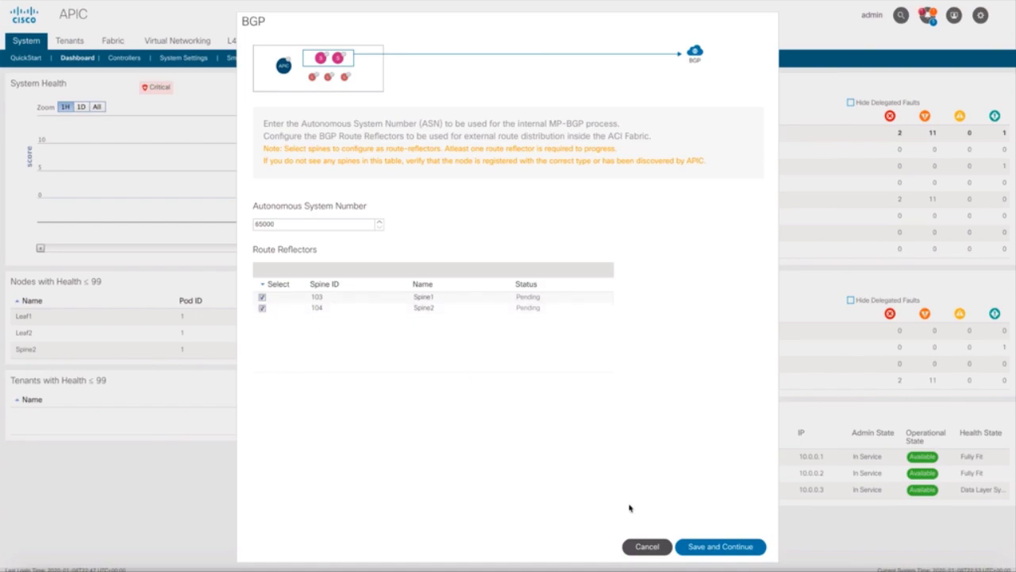
pyautogui.click(714, 547)
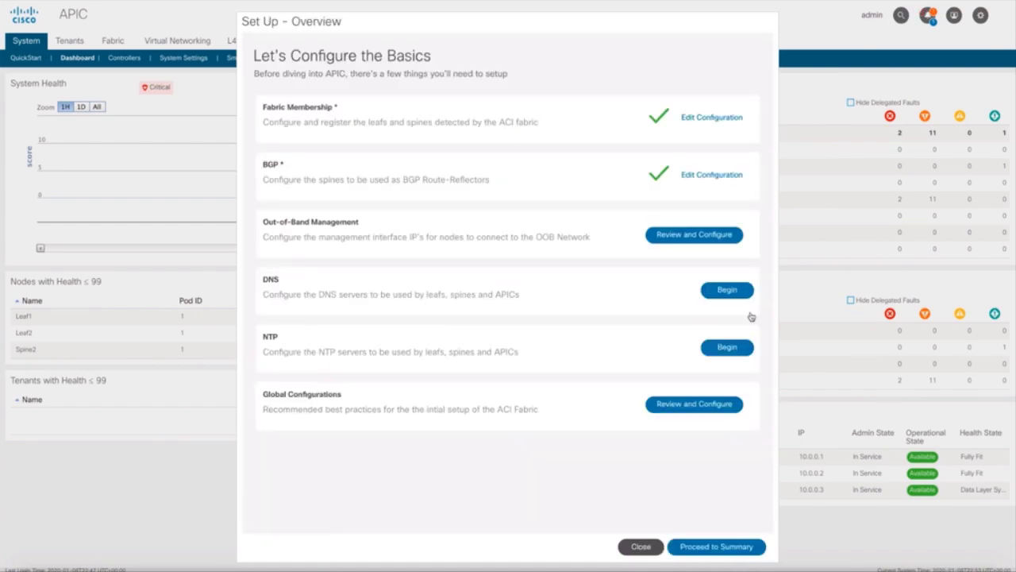
# - Select all unconfigured leaf and spine nodes for out-of-band management and start configuring their OOB IPs
pyautogui.click(729, 235)
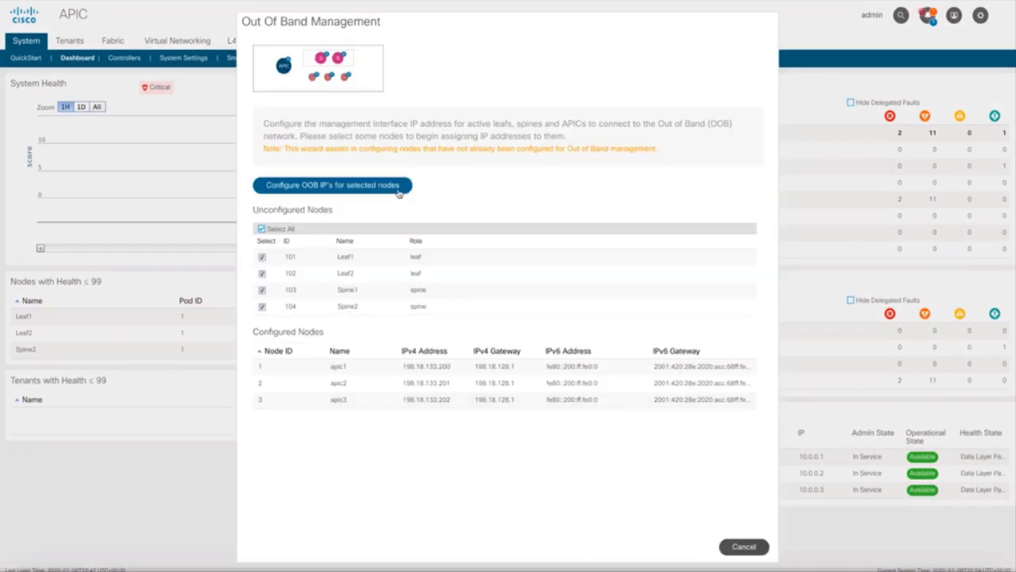
pyautogui.click(398, 193)
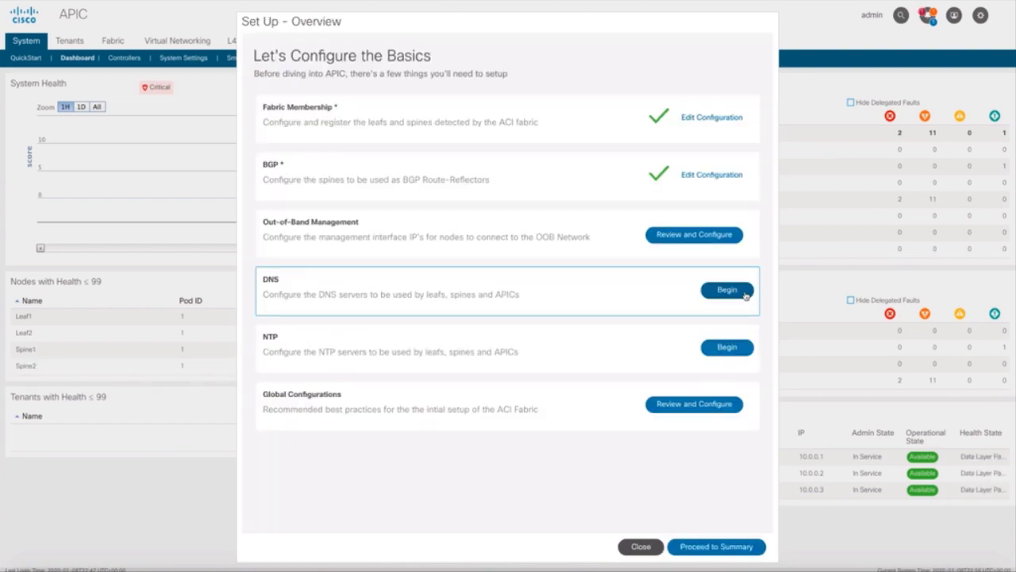
# - Configure DNS with preferred server 198.18.133.1 and search domain dcloud.cisco.com, and save it
pyautogui.click(728, 290)
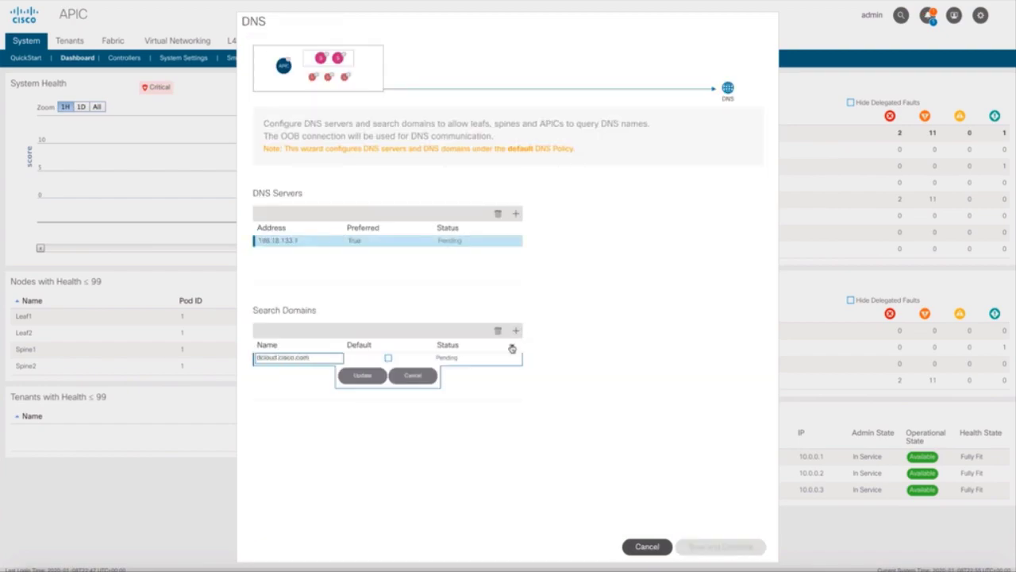
pyautogui.press('Return')
pyautogui.click(718, 546)
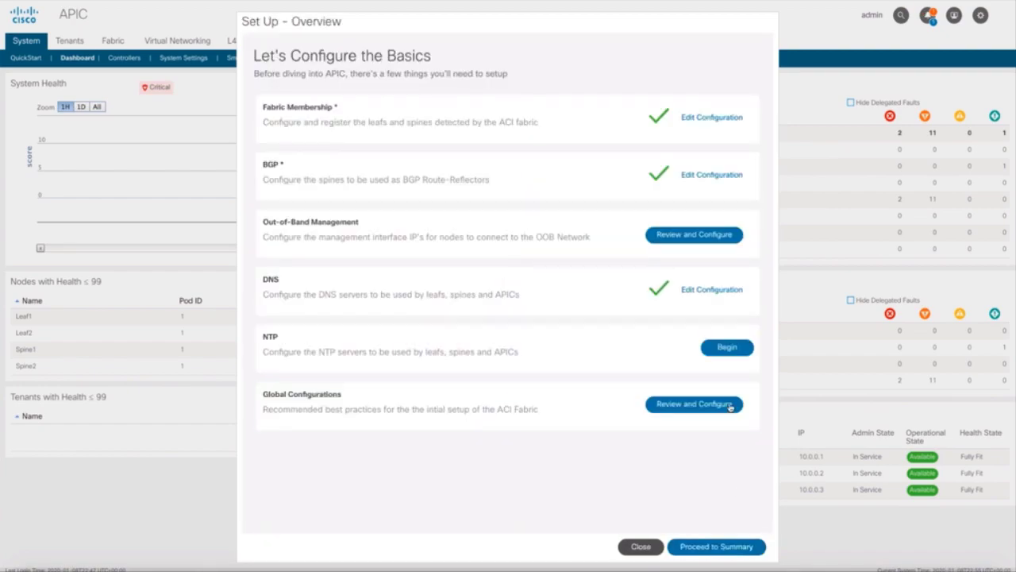
# - Configure NTP with local display format, Coordinated Universal Time and preferred server 198.18.128.1, and save it
pyautogui.click(727, 349)
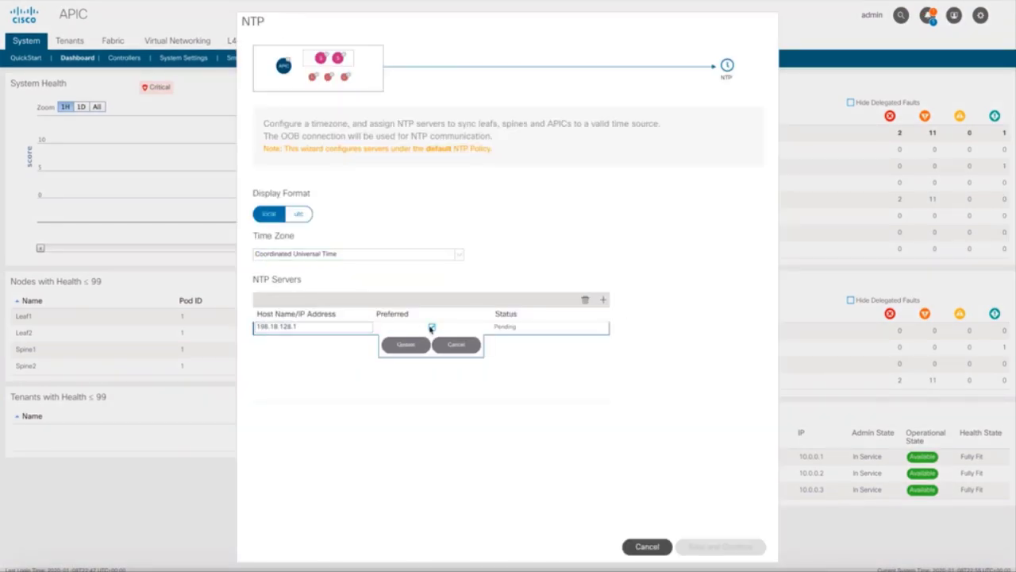
pyautogui.click(405, 344)
pyautogui.click(724, 547)
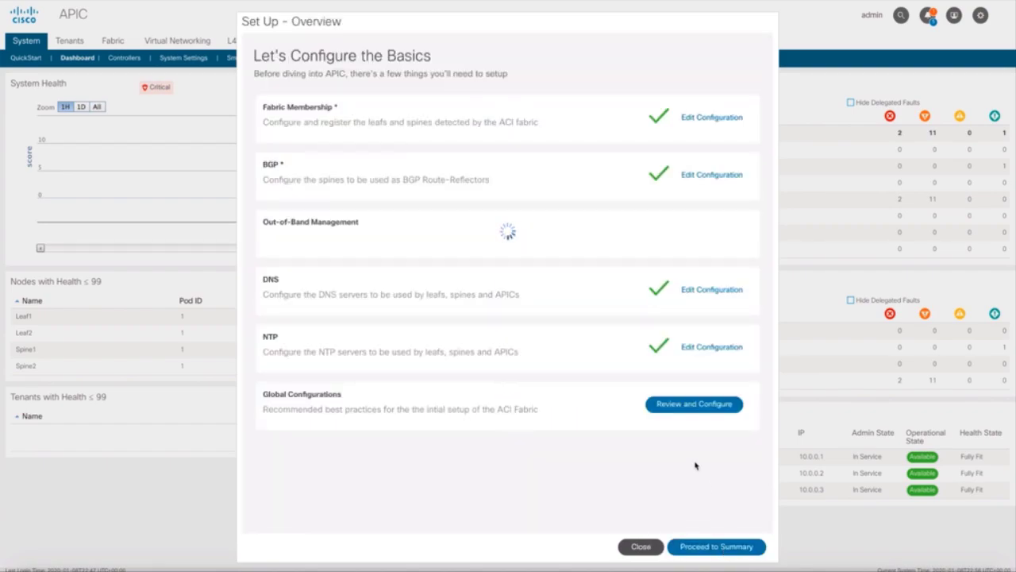
# - Review the recommended global configurations, save them and proceed to the setup summary
pyautogui.click(694, 404)
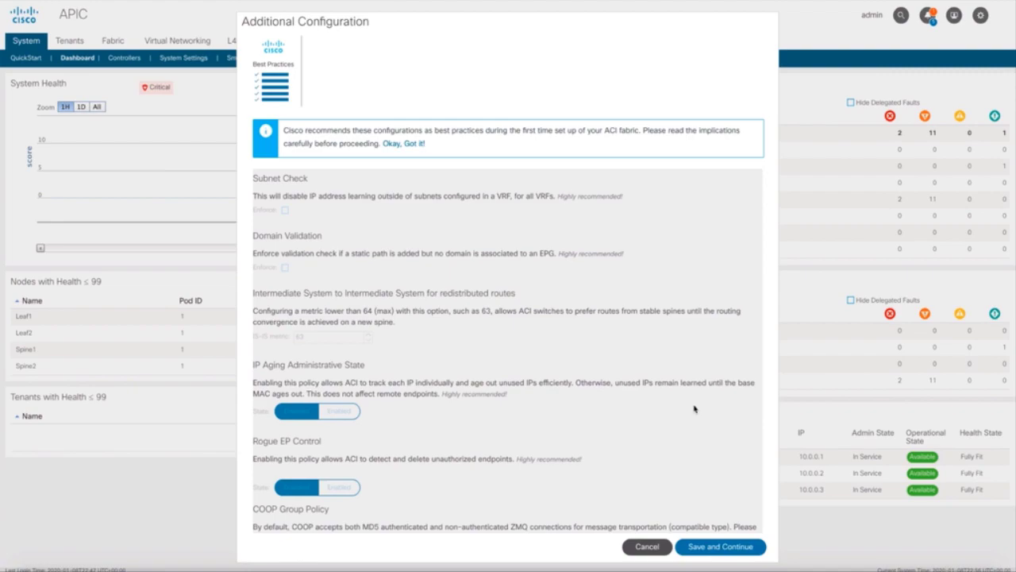
pyautogui.scroll(-1, 694, 409)
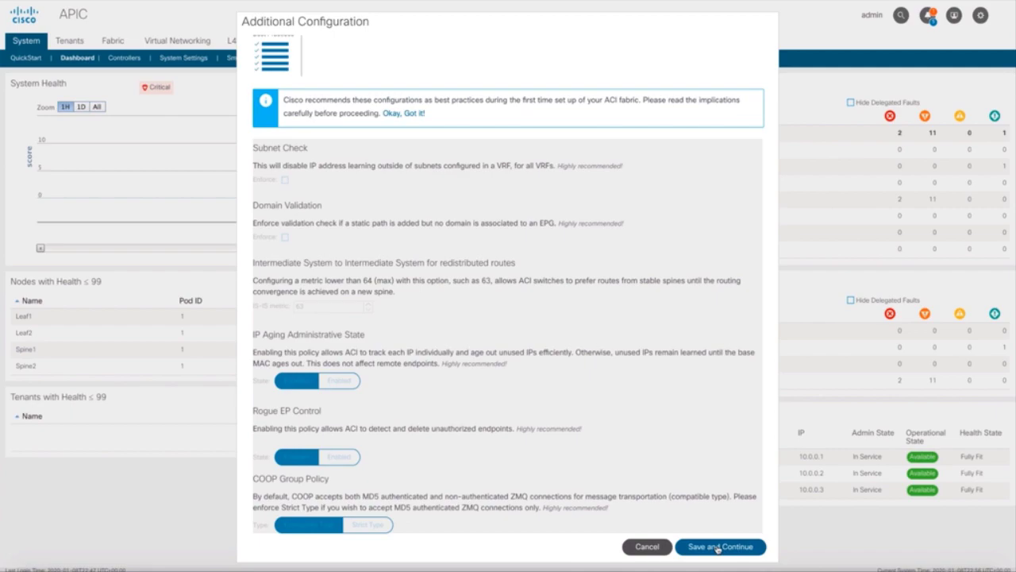
pyautogui.click(717, 546)
pyautogui.click(718, 547)
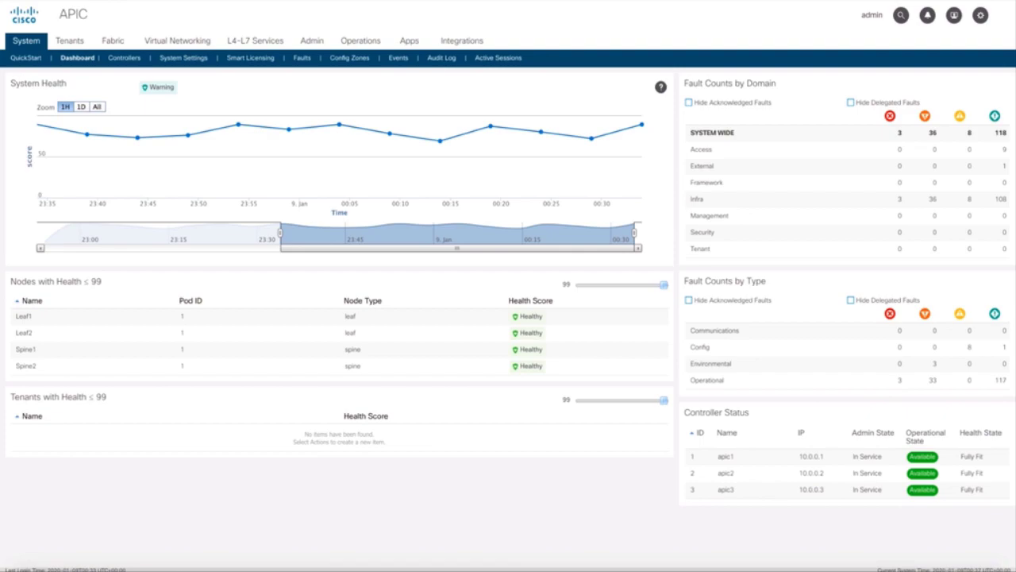
# - Examine the fabric topology and the interface status of the leaf and spine nodes
pyautogui.click(112, 41)
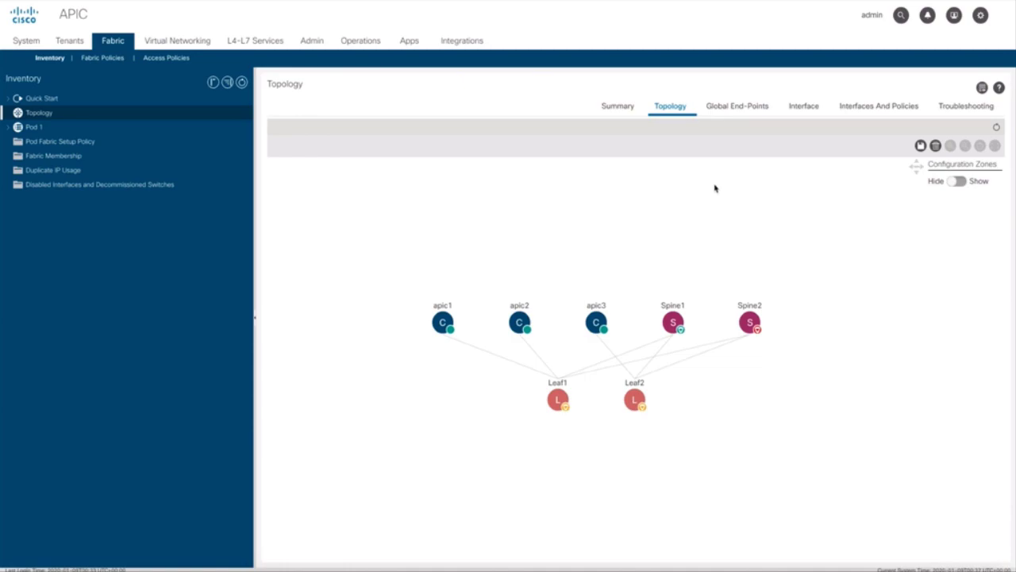
pyautogui.click(802, 108)
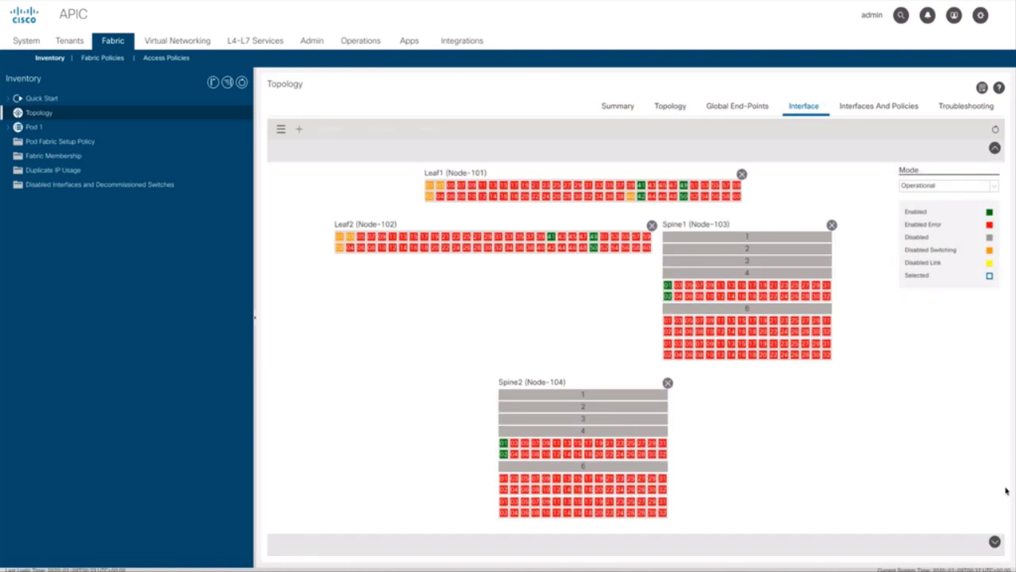